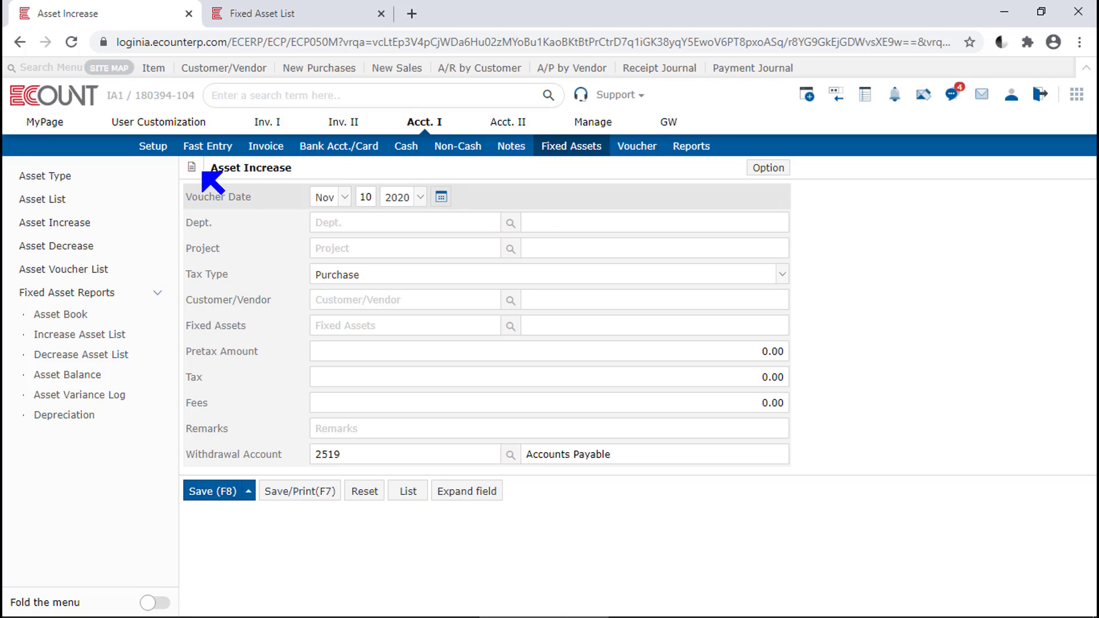
pyautogui.click(410, 324)
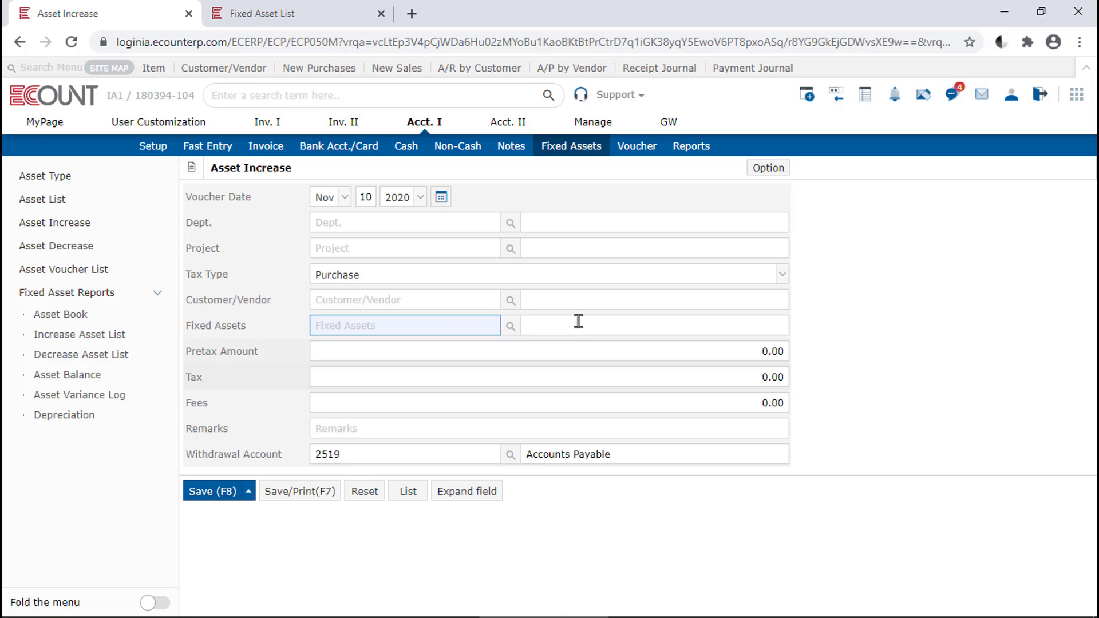
pyautogui.click(892, 288)
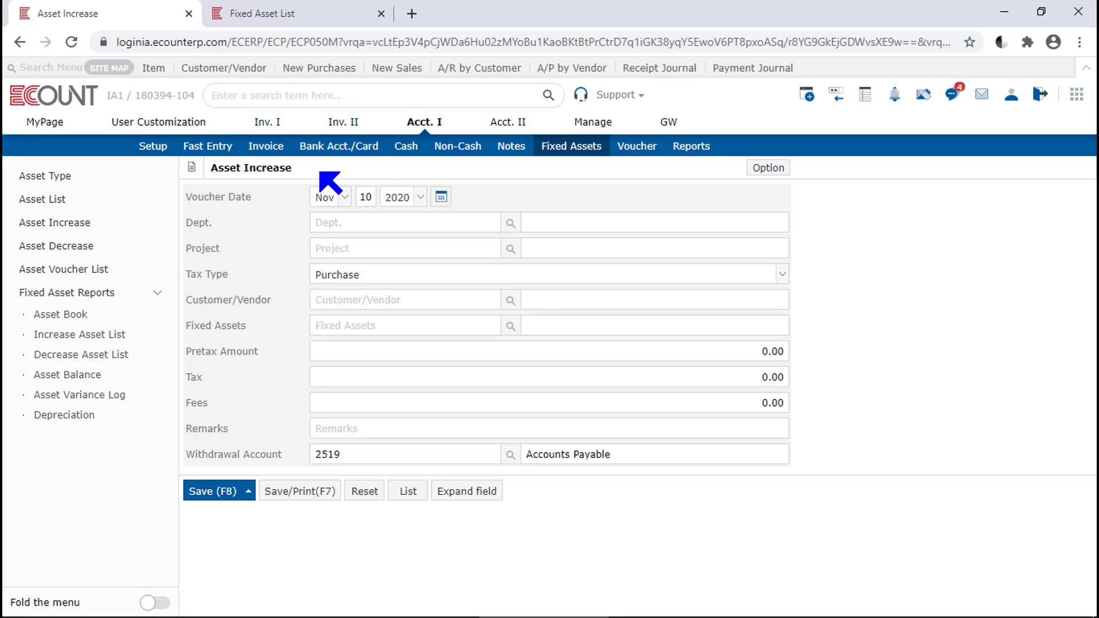
pyautogui.moveTo(320, 172); pyautogui.dragTo(205, 172)
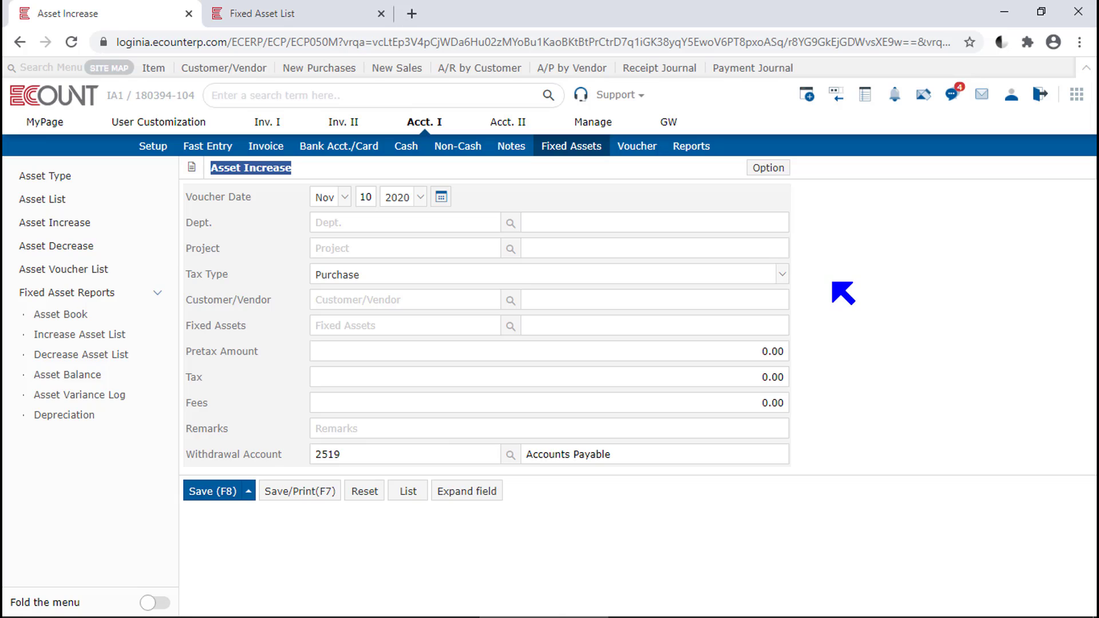
# Set the voucher date to Nov 03, 2020 and choose Purchase as the tax type
pyautogui.click(441, 197)
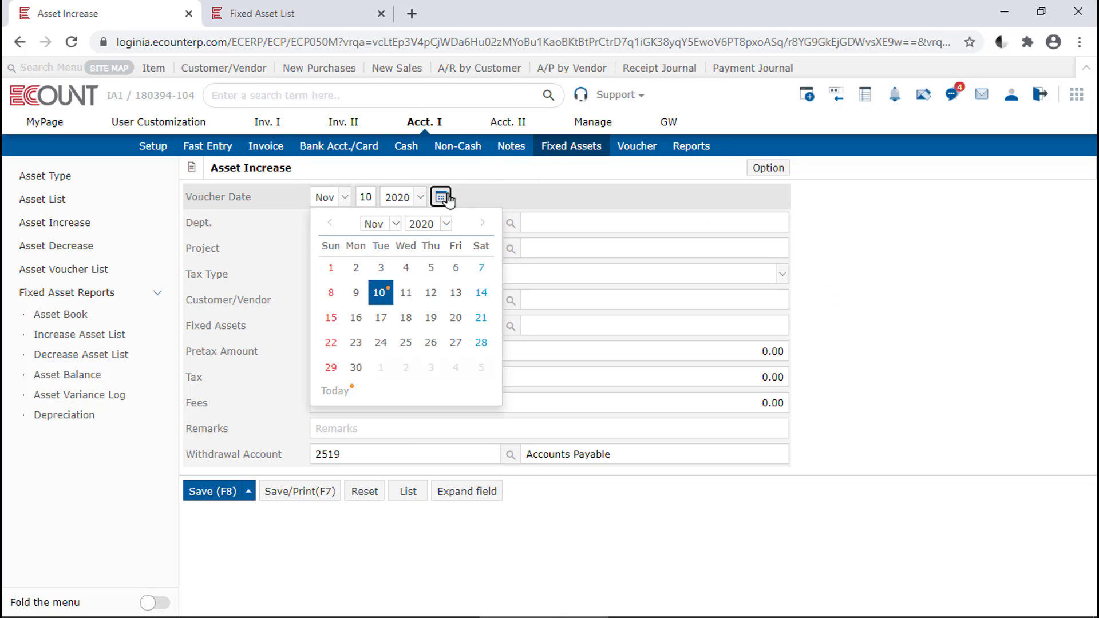
pyautogui.click(380, 267)
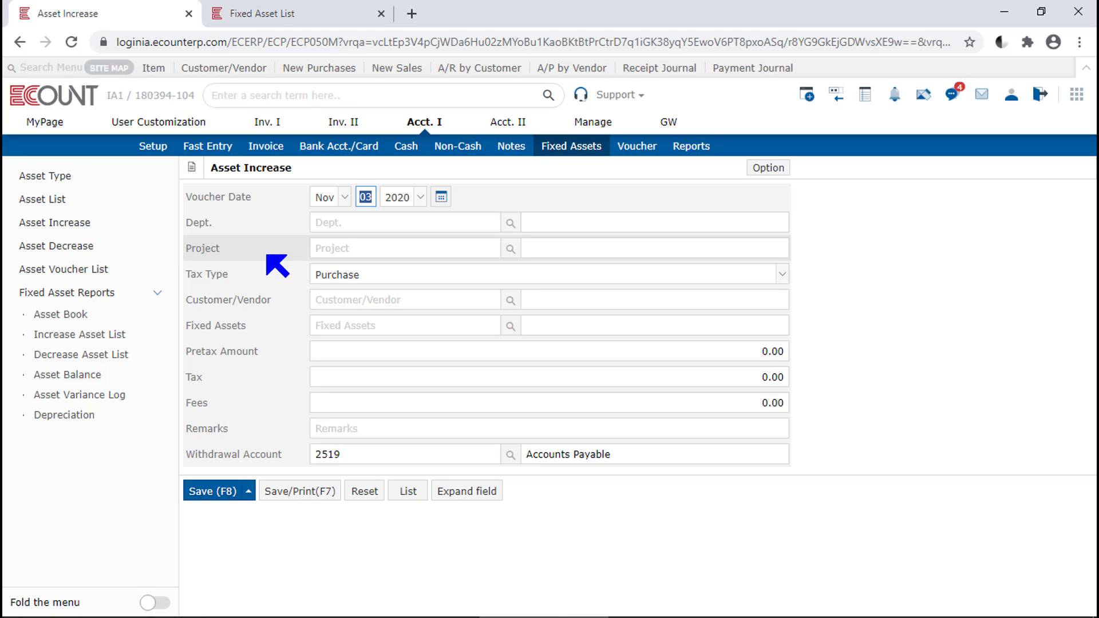
pyautogui.click(363, 278)
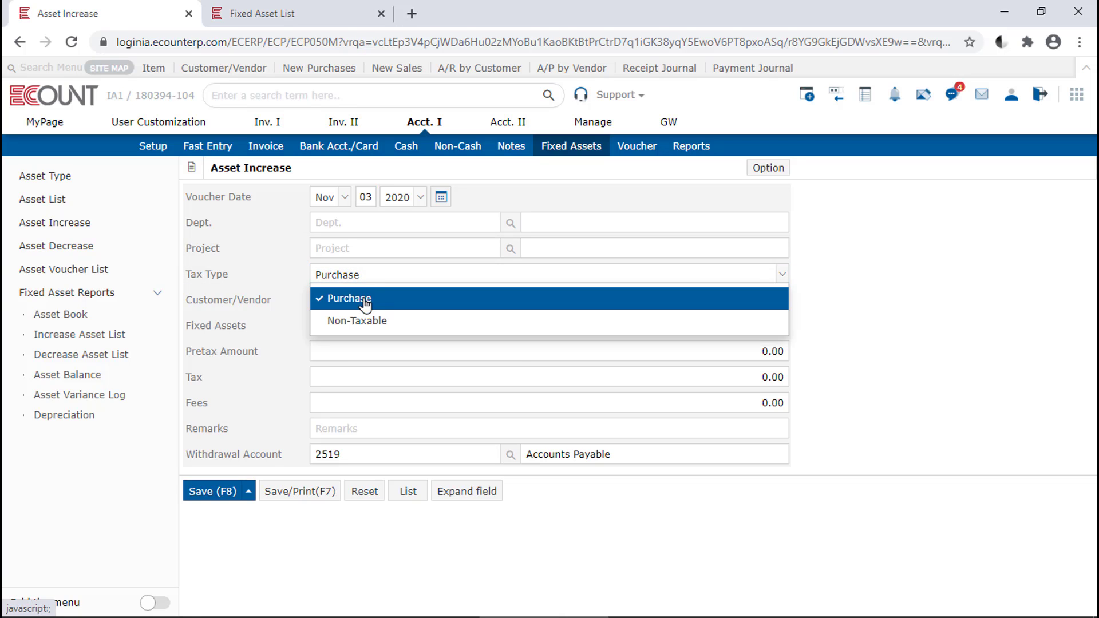
pyautogui.click(365, 303)
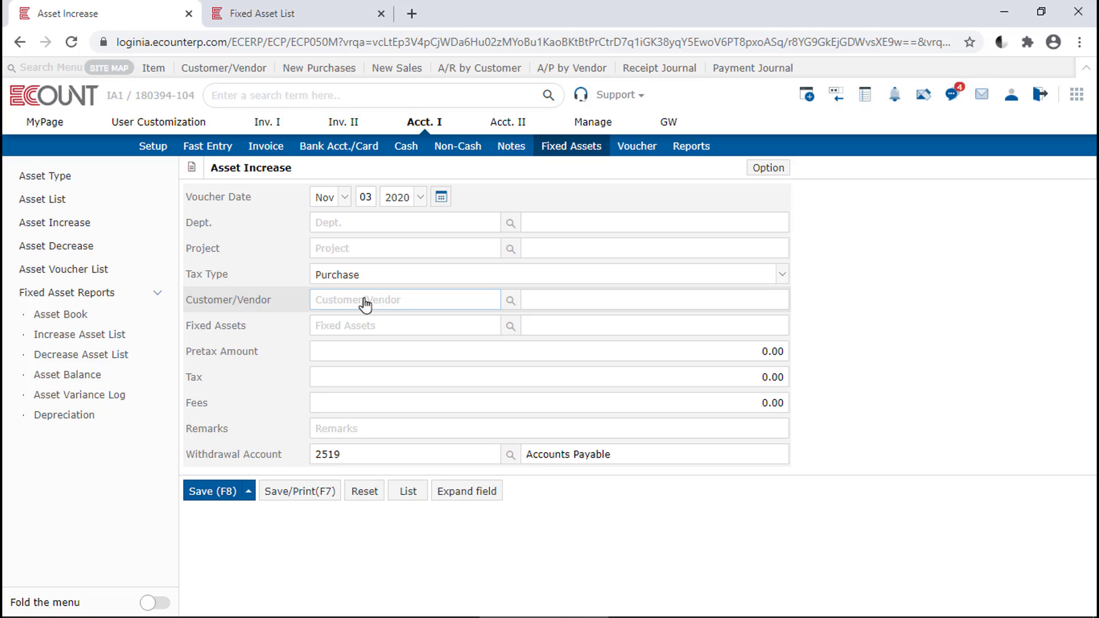
# Look up the customer/vendor with "eco" and choose Eco Trading for the voucher
pyautogui.click(439, 298)
pyautogui.write('e')
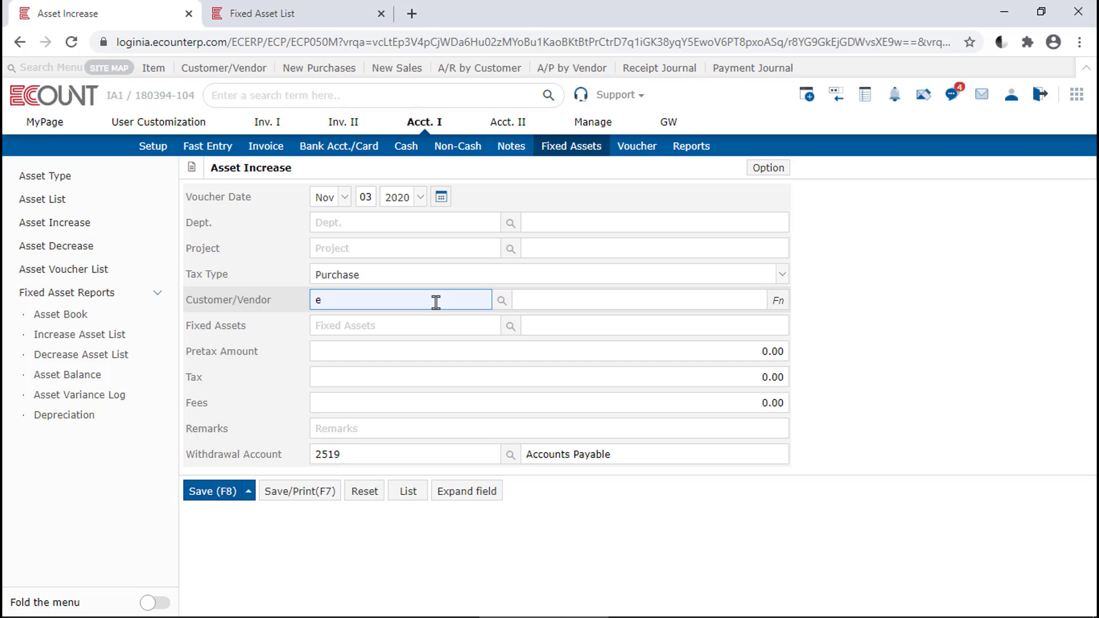
pyautogui.write('co')
pyautogui.press('Return')
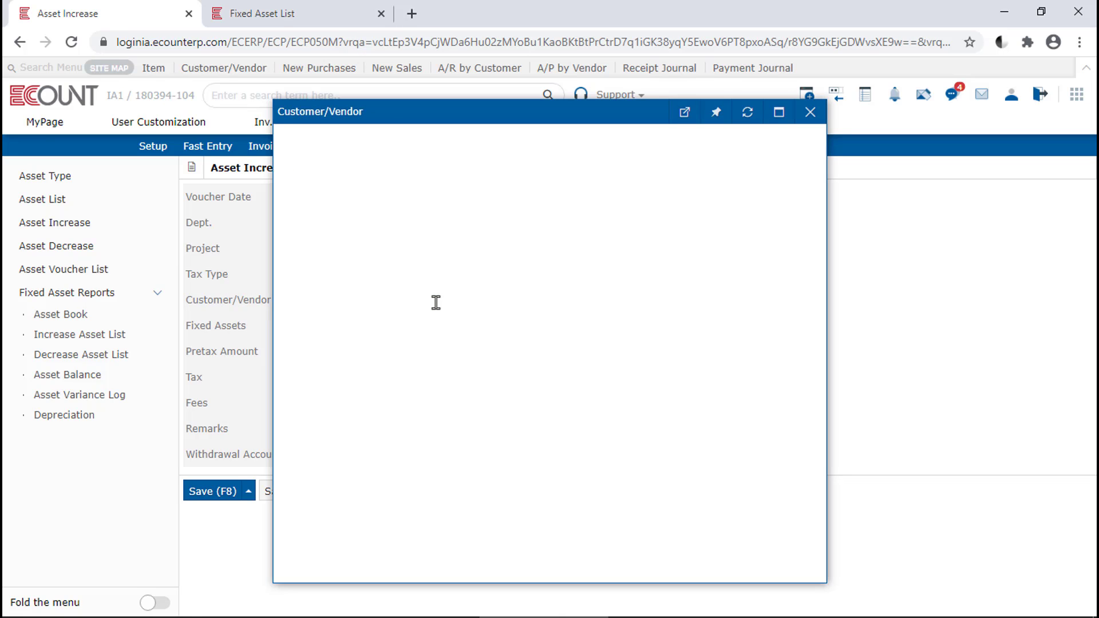
pyautogui.click(419, 207)
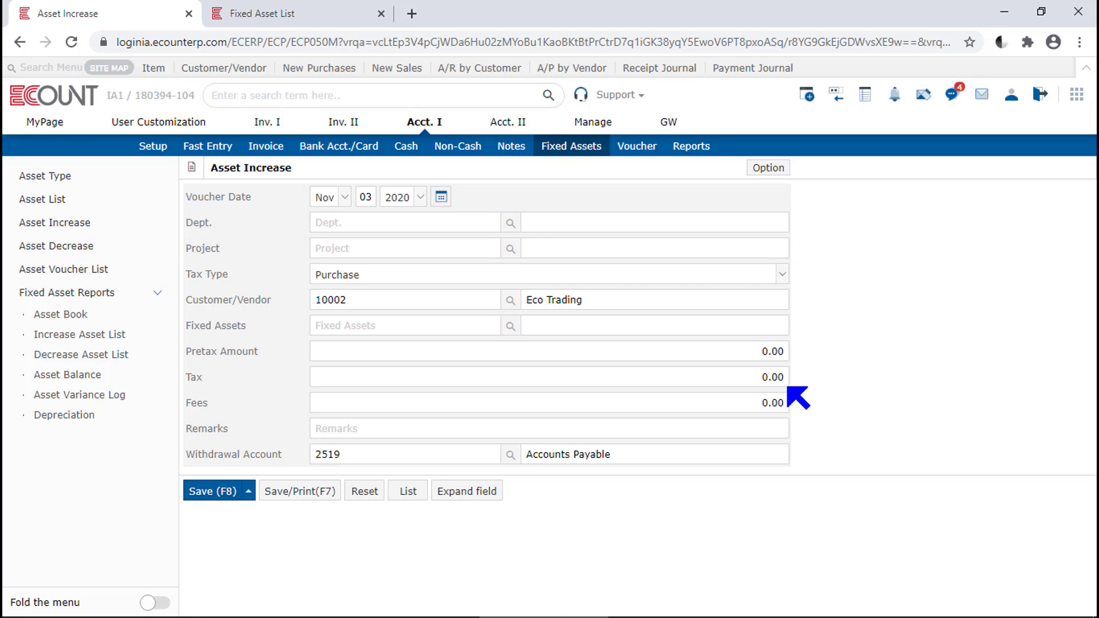
# Choose Printer as the fixed asset with a quantity of 1, and check its Qty. Control setting in the Fixed Asset List
pyautogui.click(509, 328)
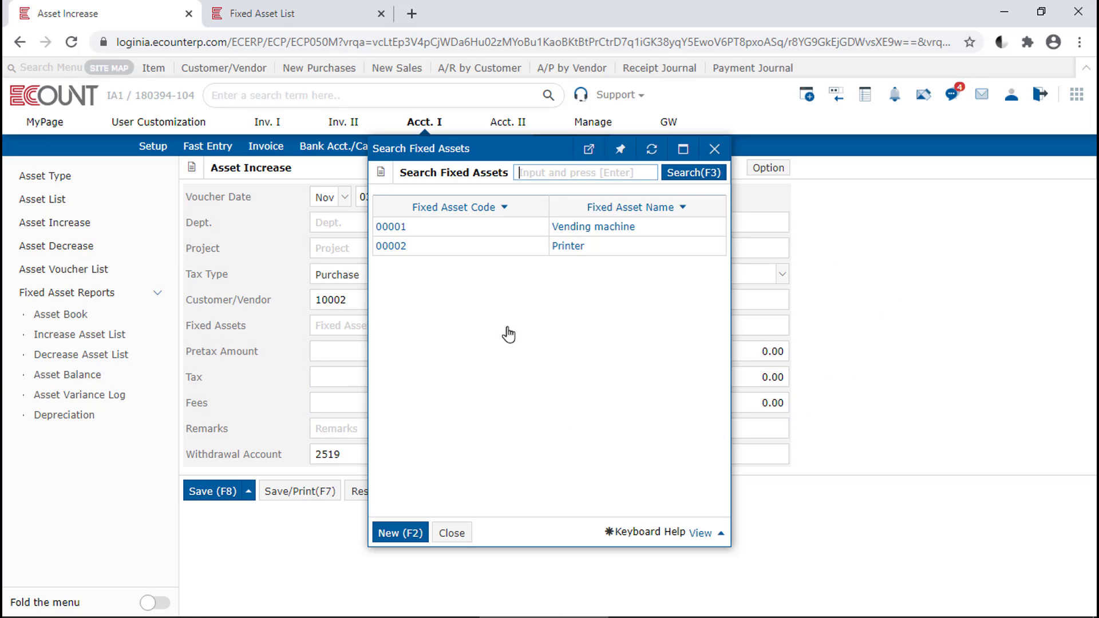
pyautogui.click(568, 247)
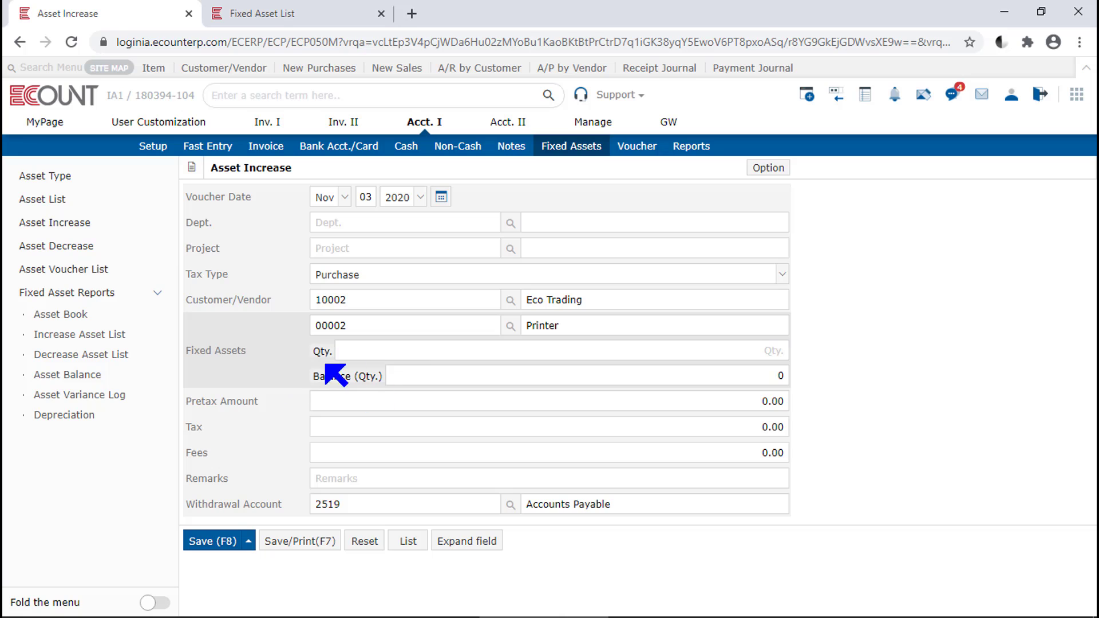
pyautogui.click(673, 354)
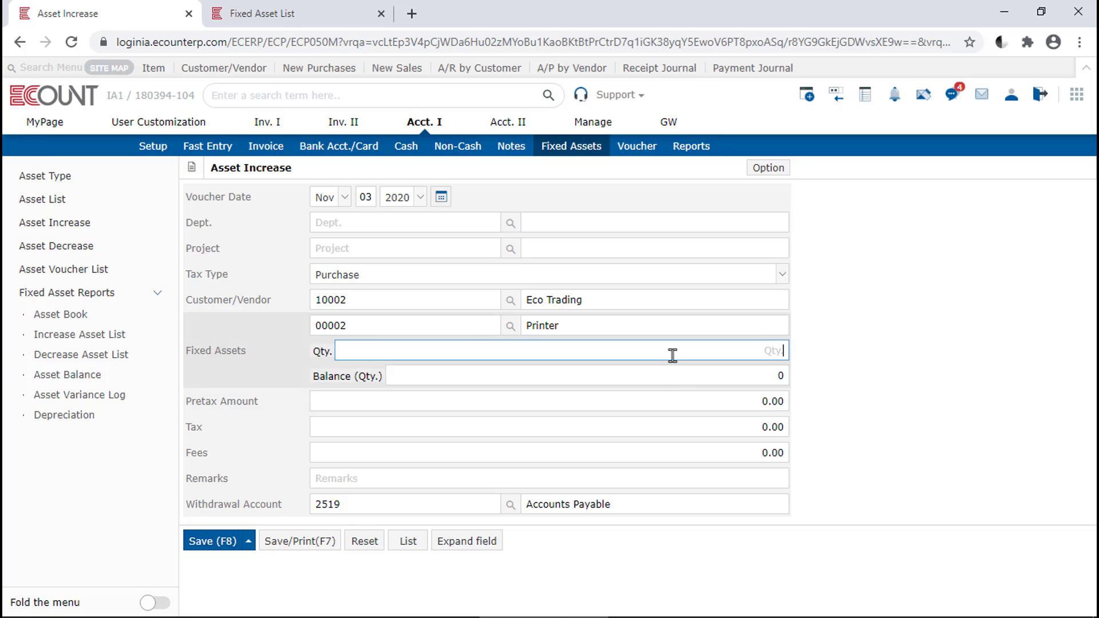
pyautogui.write('1')
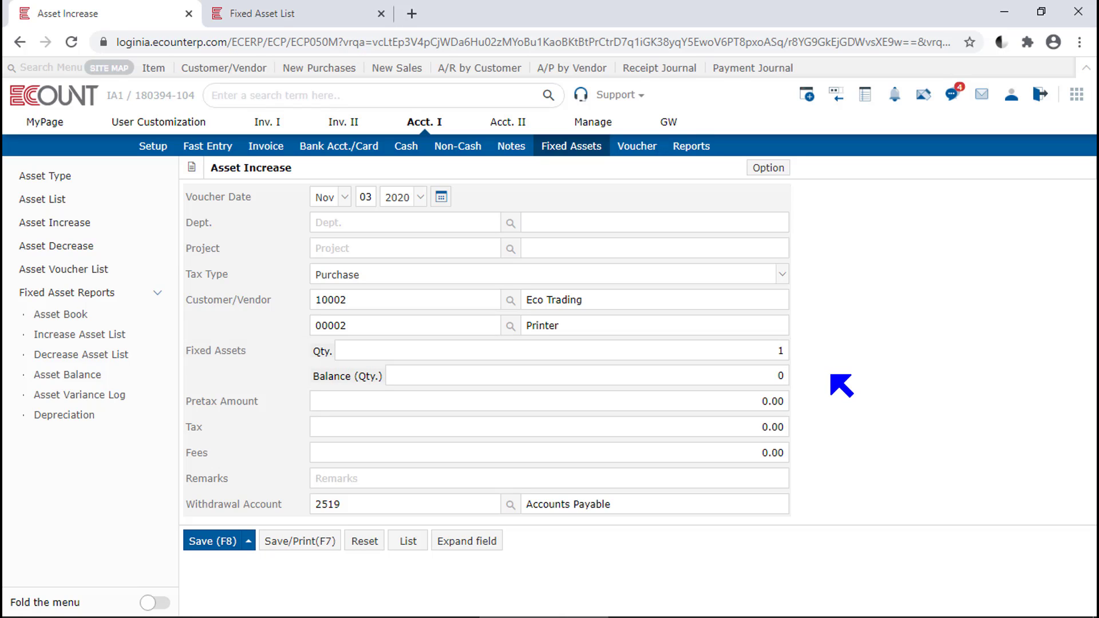
pyautogui.click(293, 12)
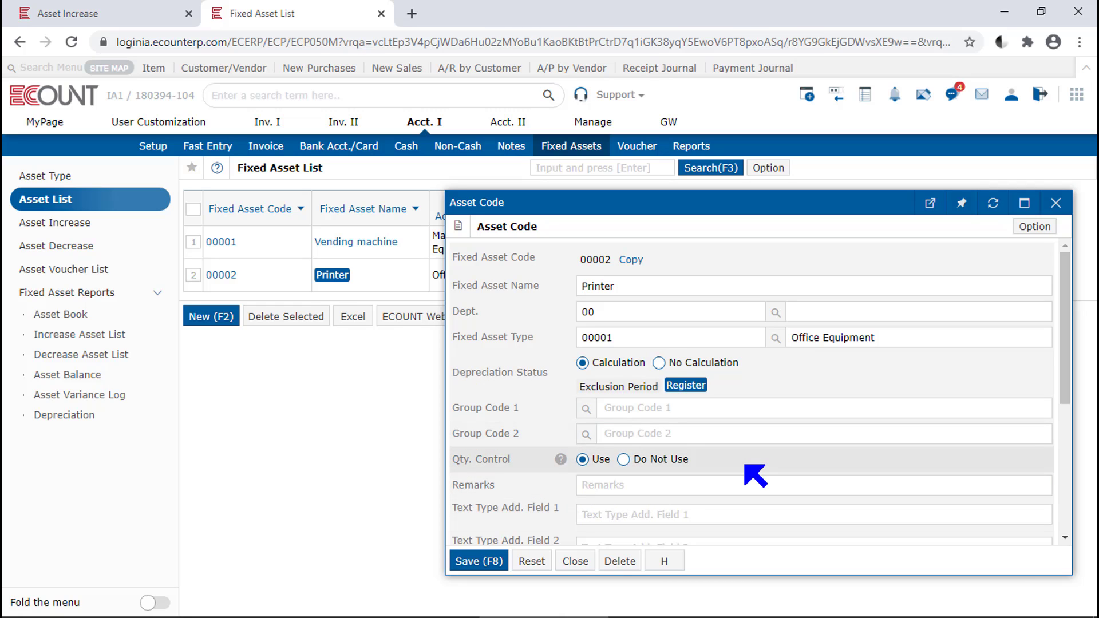
pyautogui.click(95, 11)
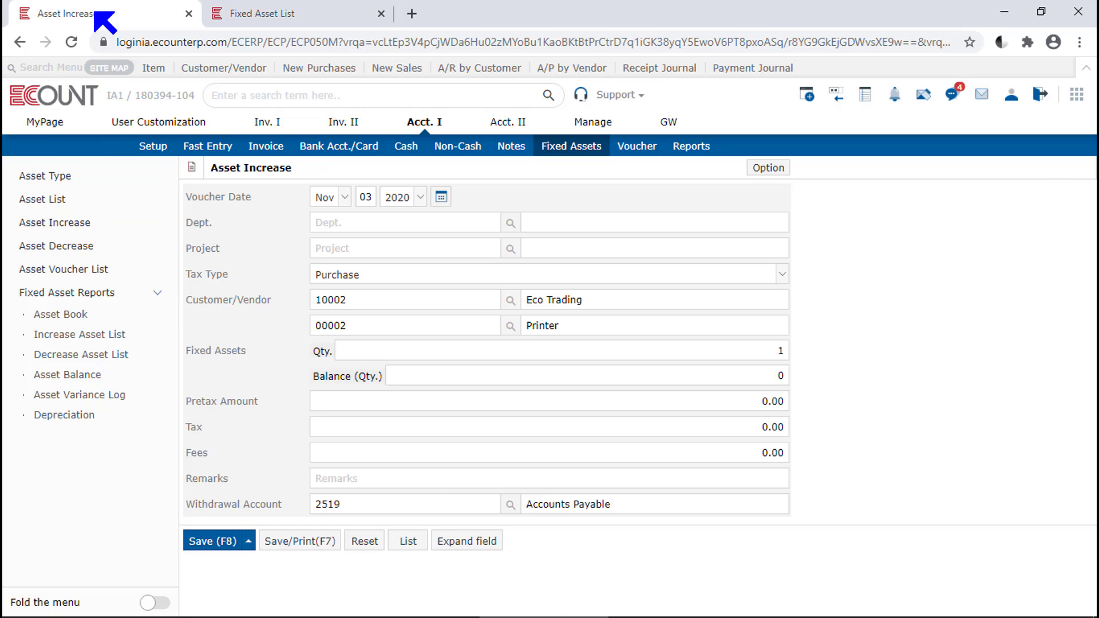
# Enter a pretax amount of 1,000 and keep Purchase as the tax type
pyautogui.click(762, 402)
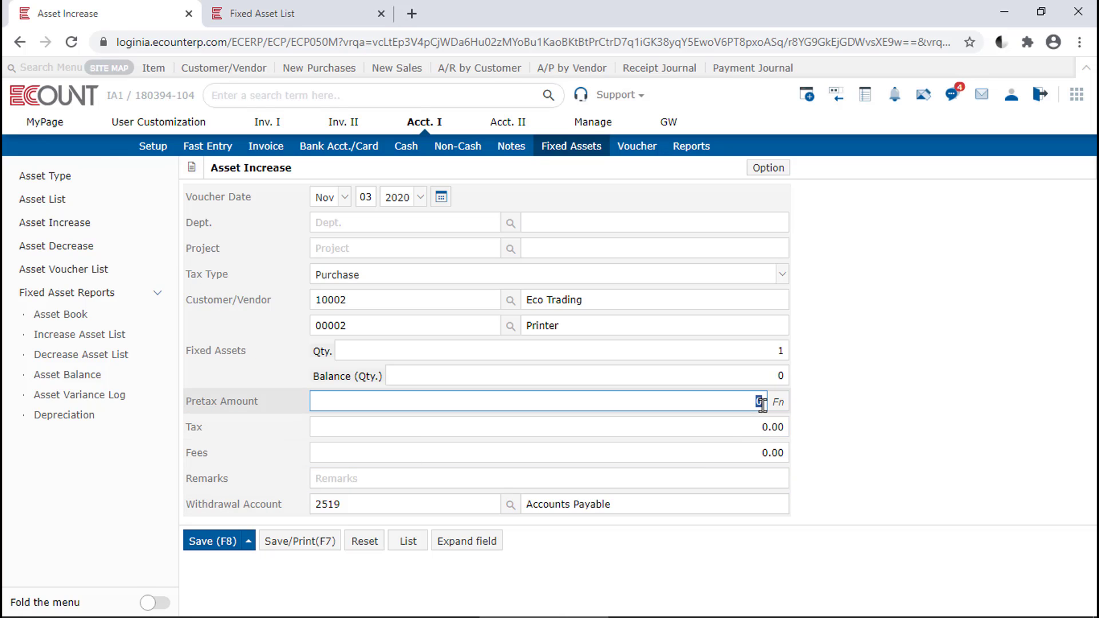
pyautogui.write('1000')
pyautogui.press('Tab')
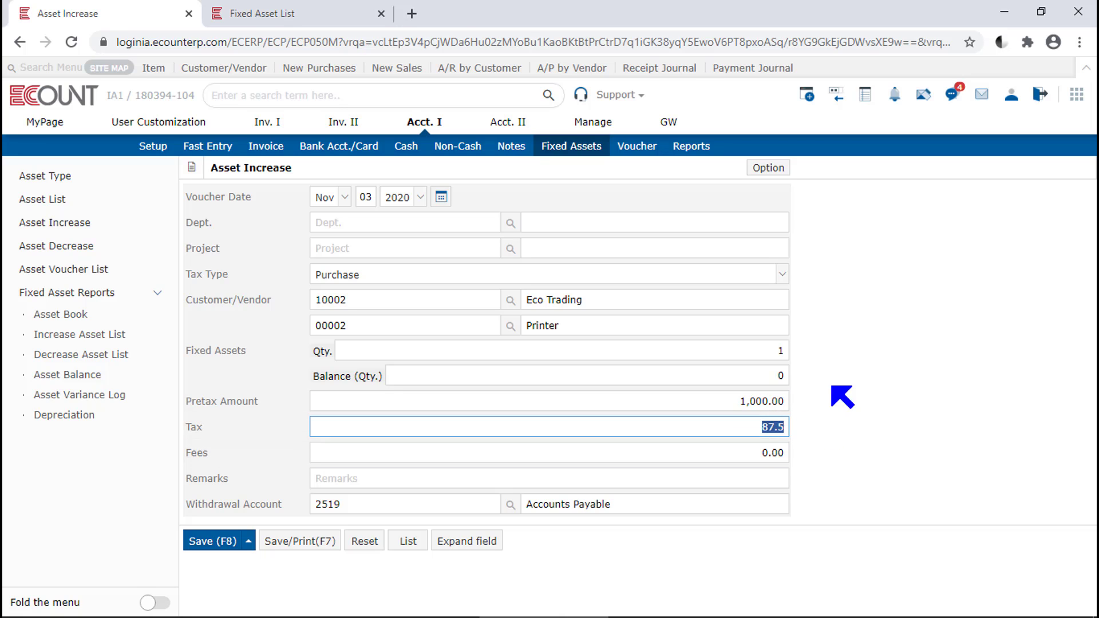
pyautogui.click(777, 276)
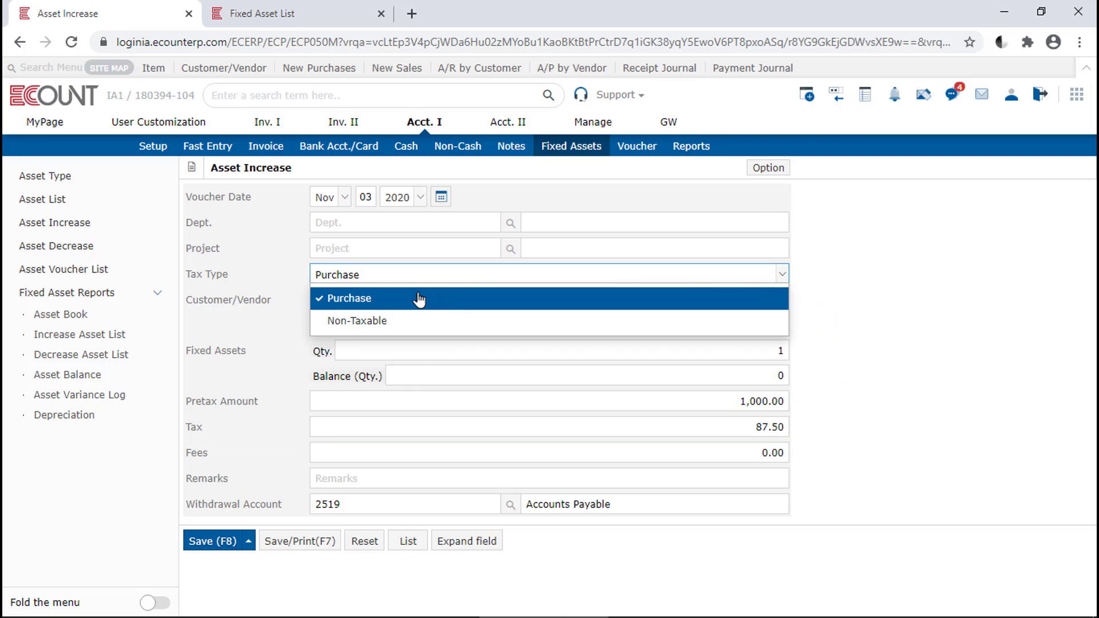
pyautogui.click(383, 298)
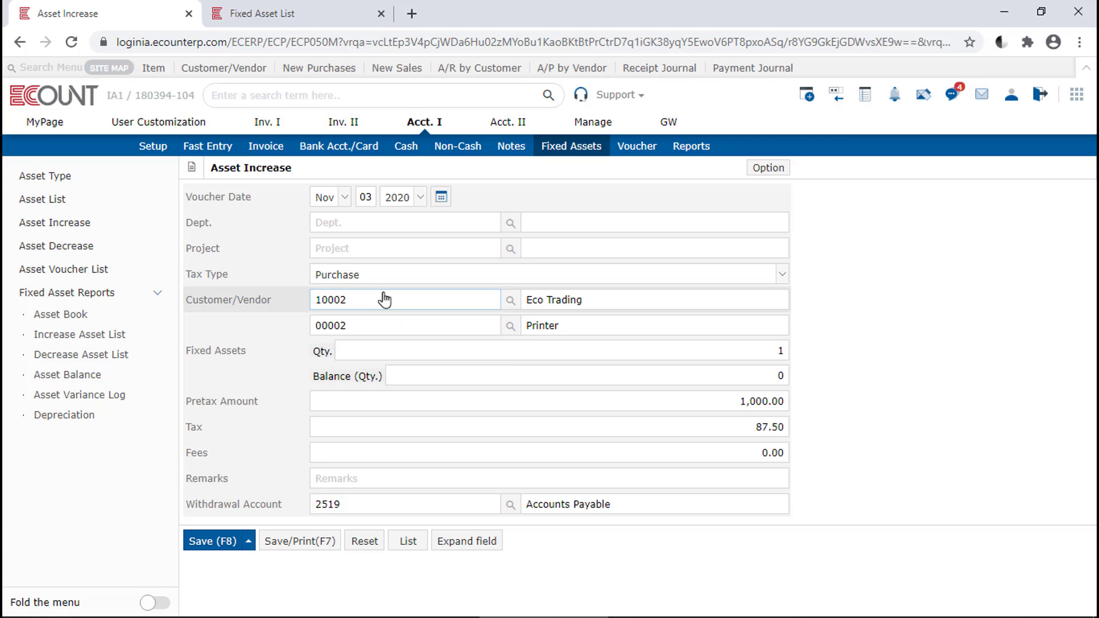
# Set the fees to 30 and leave the remarks empty
pyautogui.click(769, 446)
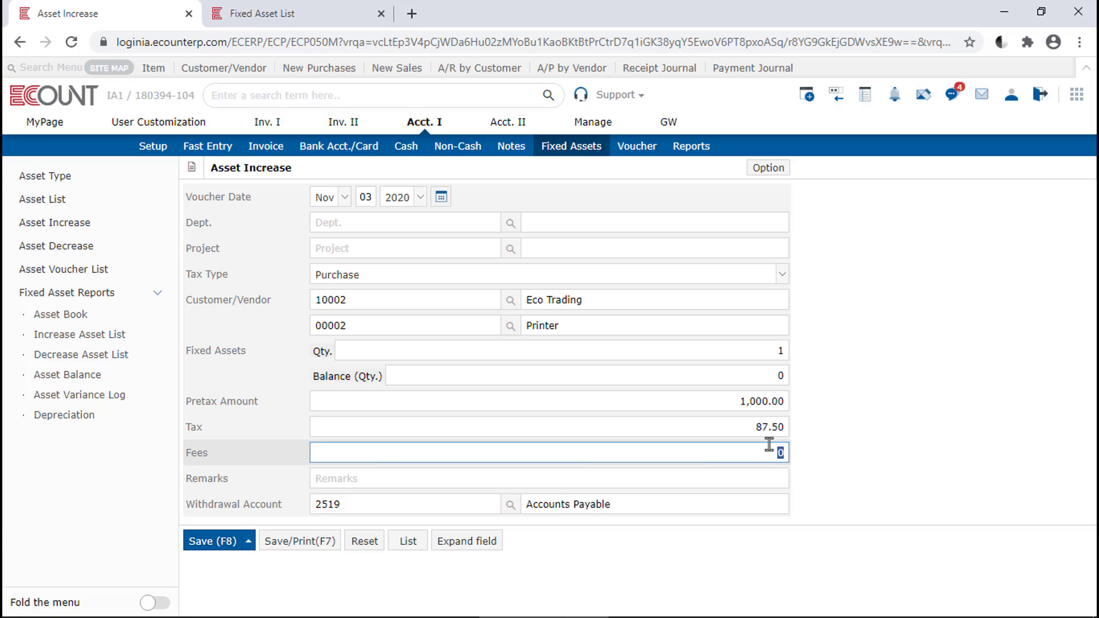
pyautogui.write('30')
pyautogui.click(845, 437)
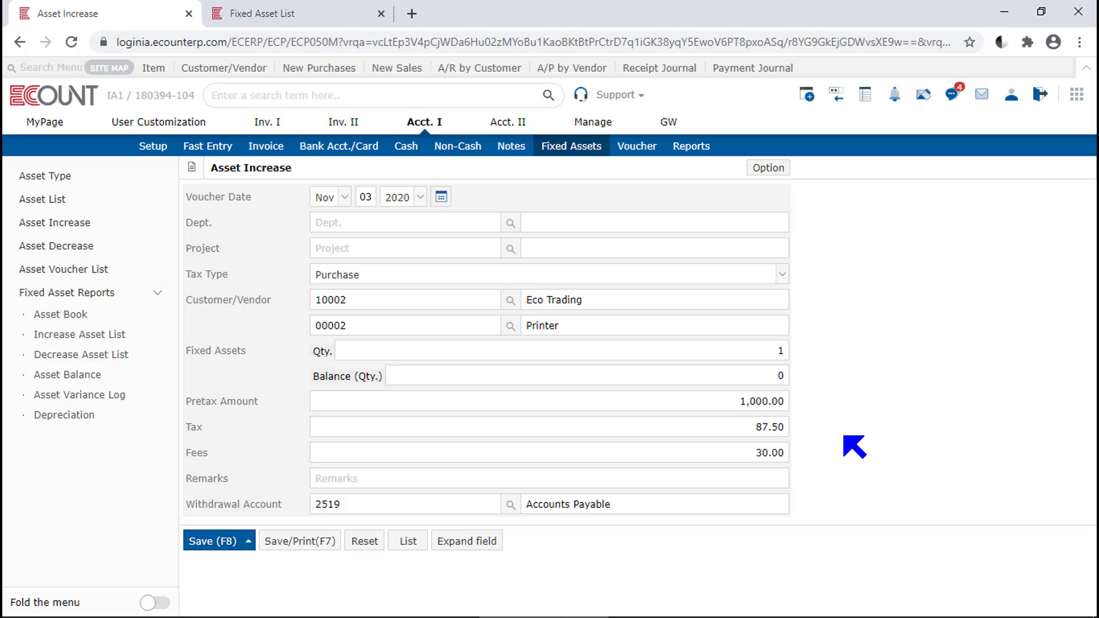
pyautogui.click(767, 471)
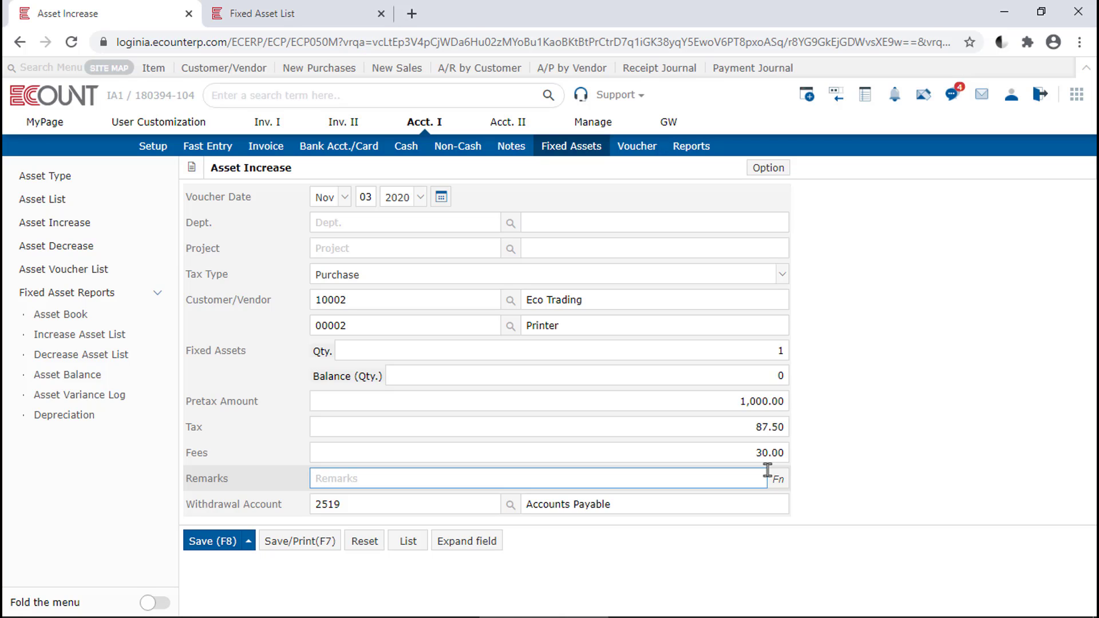
pyautogui.click(934, 489)
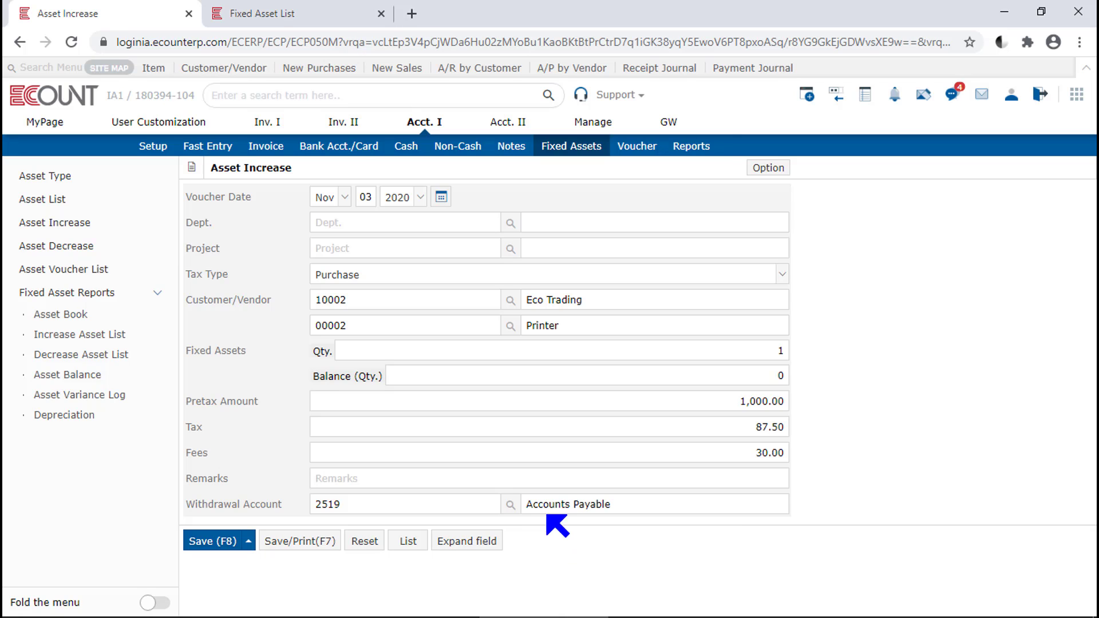
# View the bank accounts available for the withdrawal account and close the list without choosing one
pyautogui.click(510, 504)
pyautogui.click(515, 511)
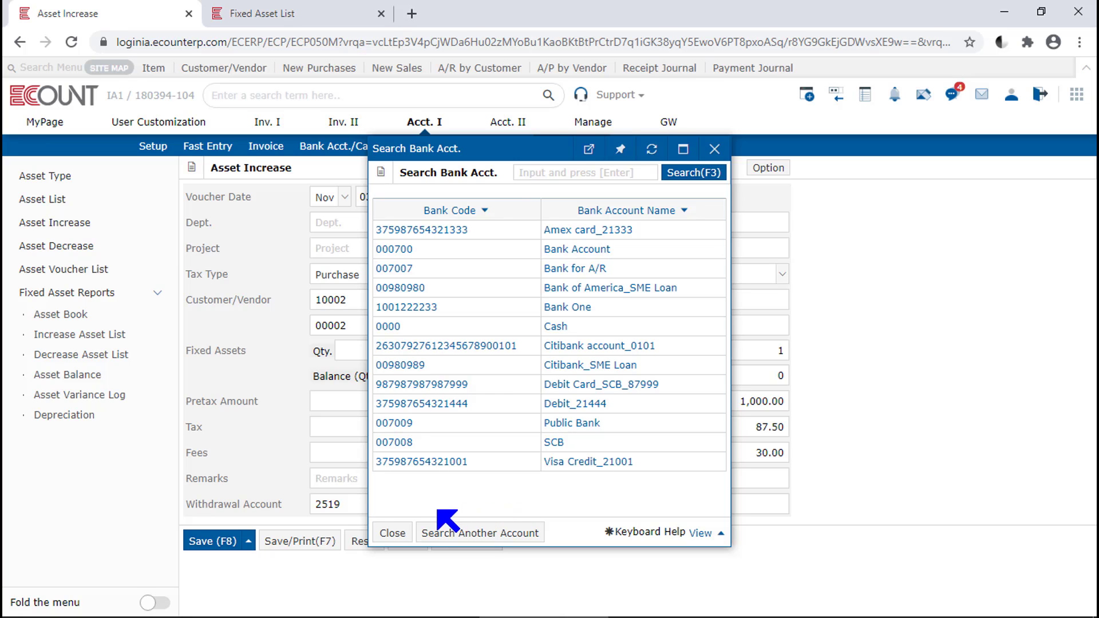
pyautogui.click(392, 532)
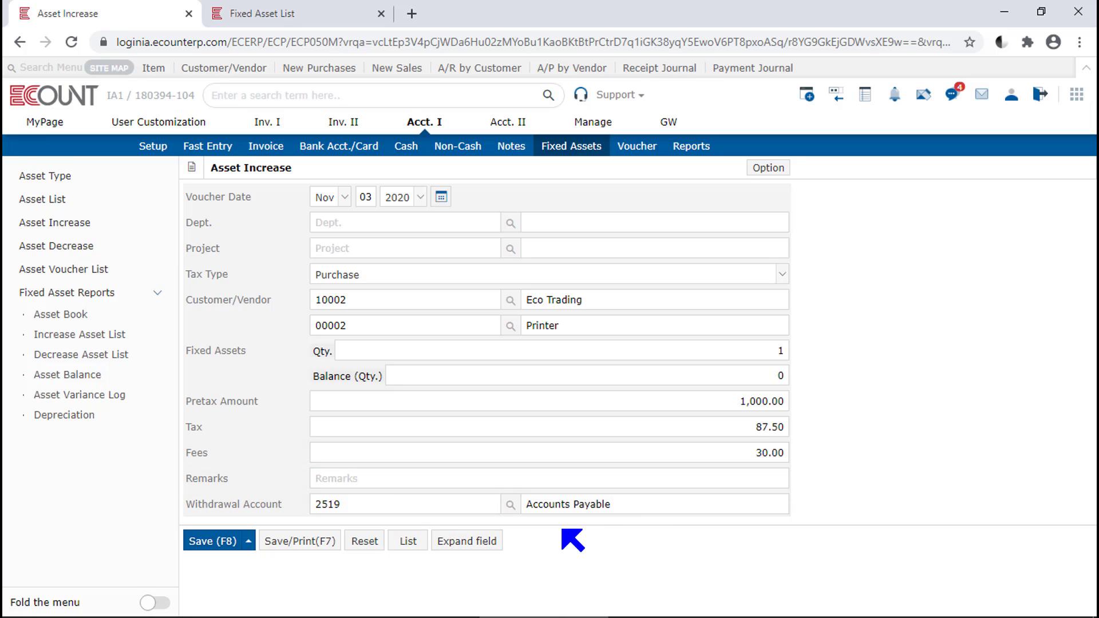
# Save the asset increase voucher and review its journal entry accounts and amounts
pyautogui.click(225, 547)
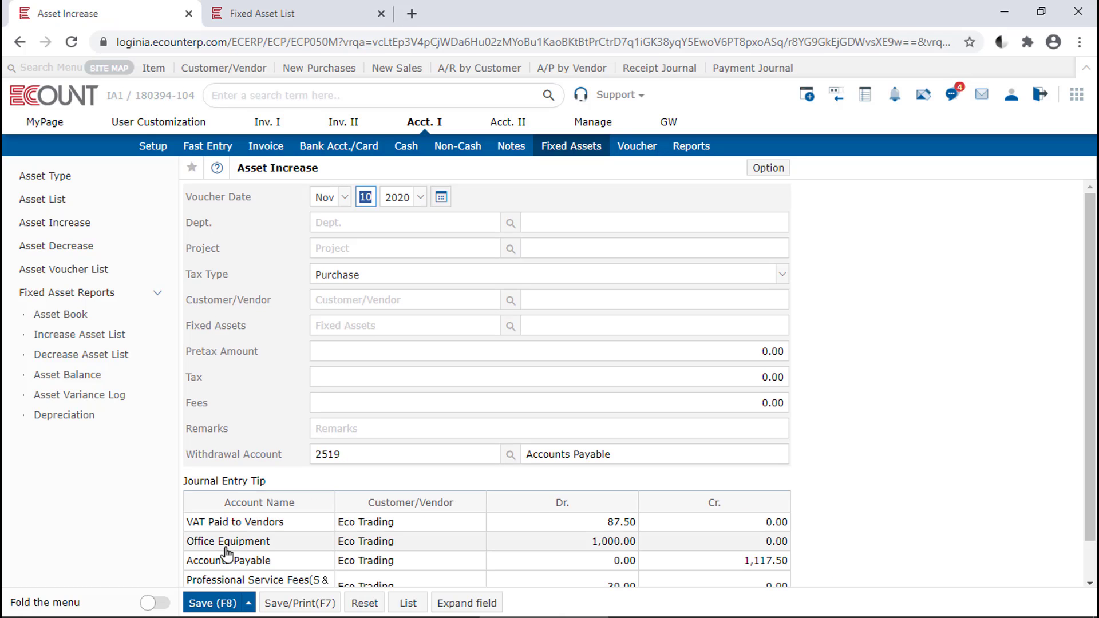
pyautogui.scroll(-1, 952, 431)
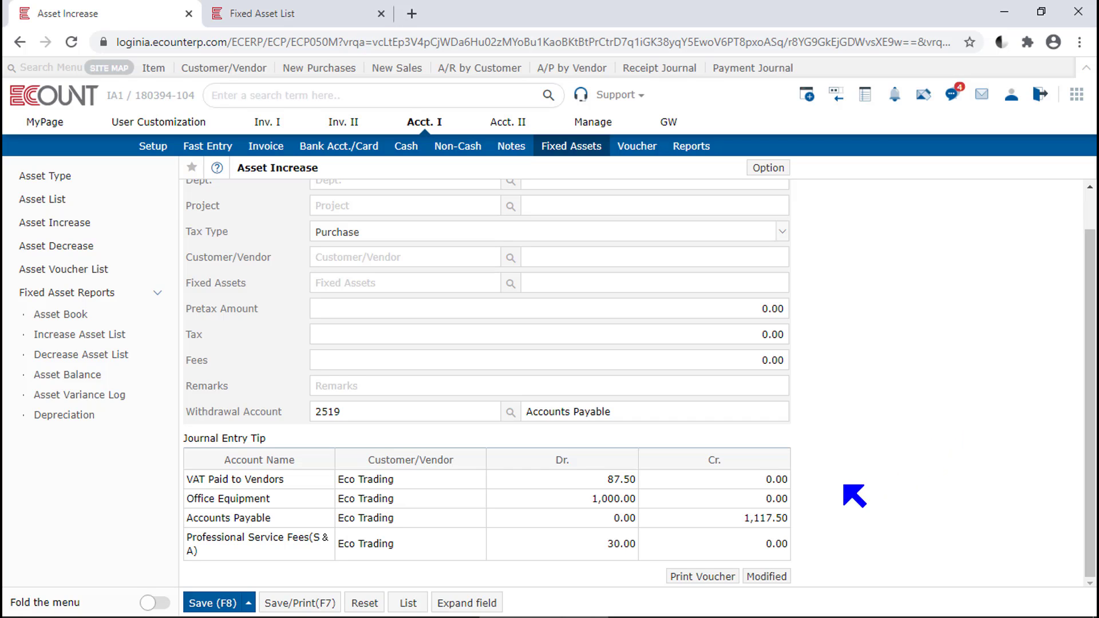
# Review the 11/03/2020-1 Printer voucher from the Asset Voucher List in a widened window and close it
pyautogui.click(97, 269)
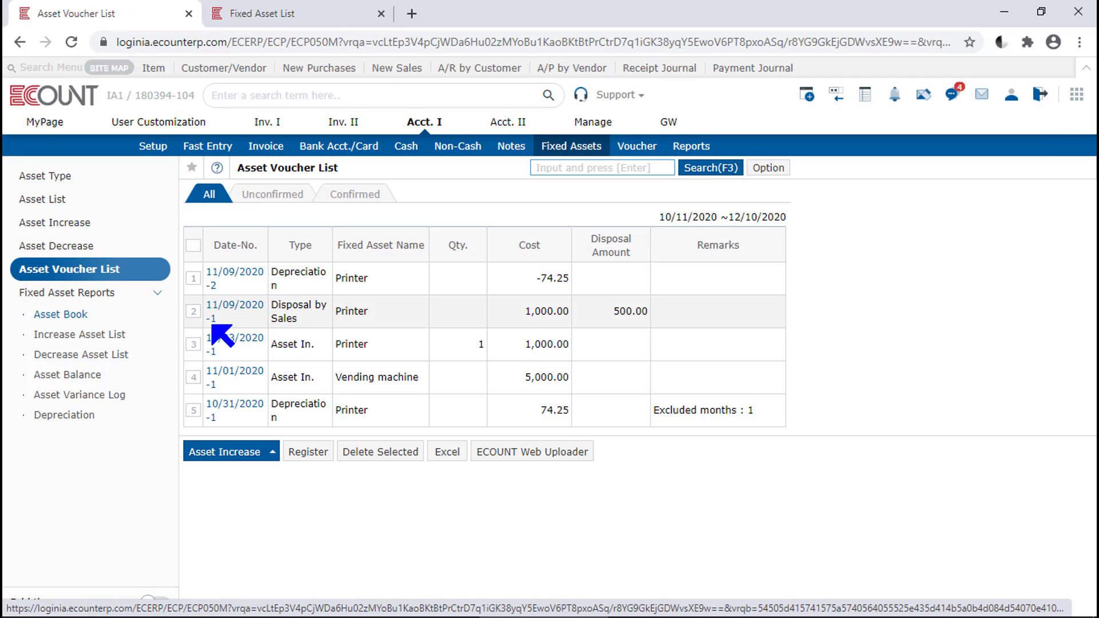
pyautogui.click(257, 342)
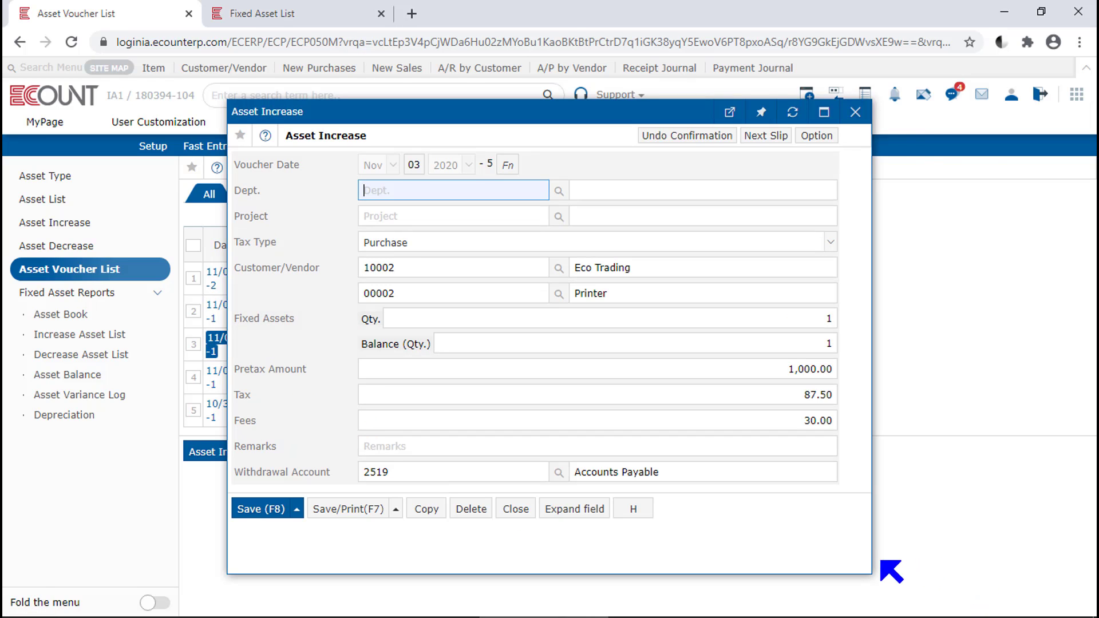
pyautogui.moveTo(872, 568); pyautogui.dragTo(966, 564)
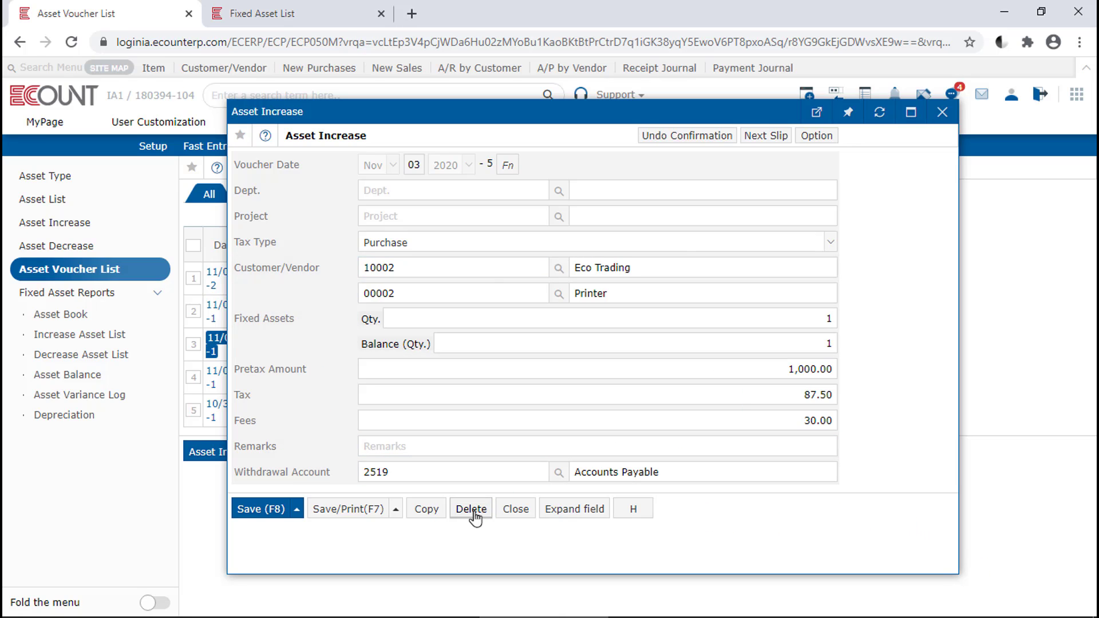
pyautogui.click(505, 514)
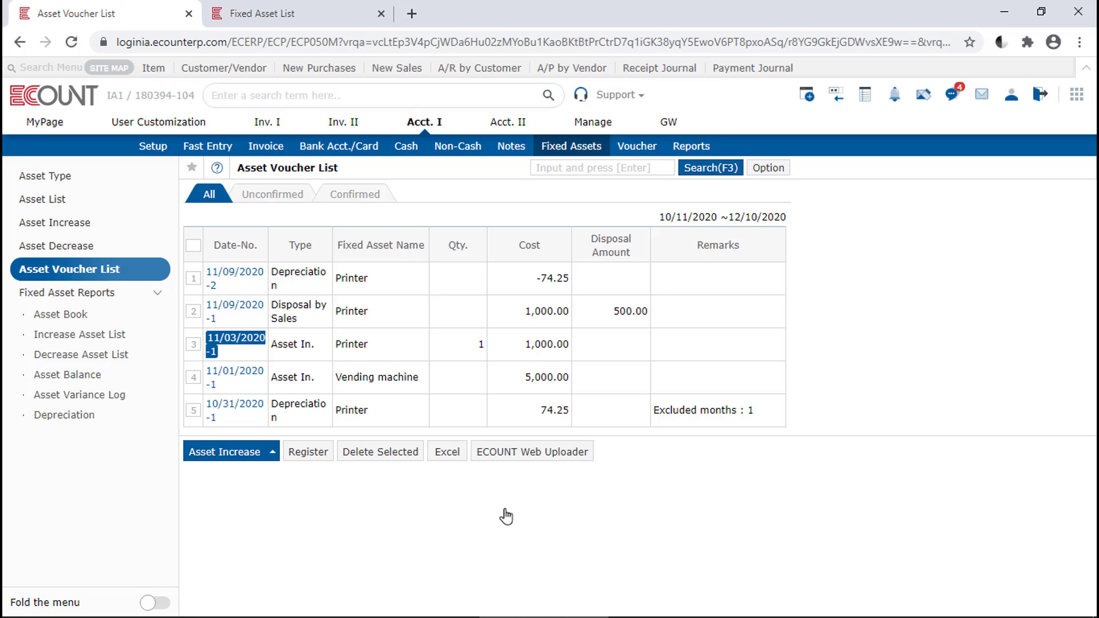
# Start registering new asset details from the voucher list, dated Nov 10, 2020, with the type Asset In
pyautogui.click(307, 454)
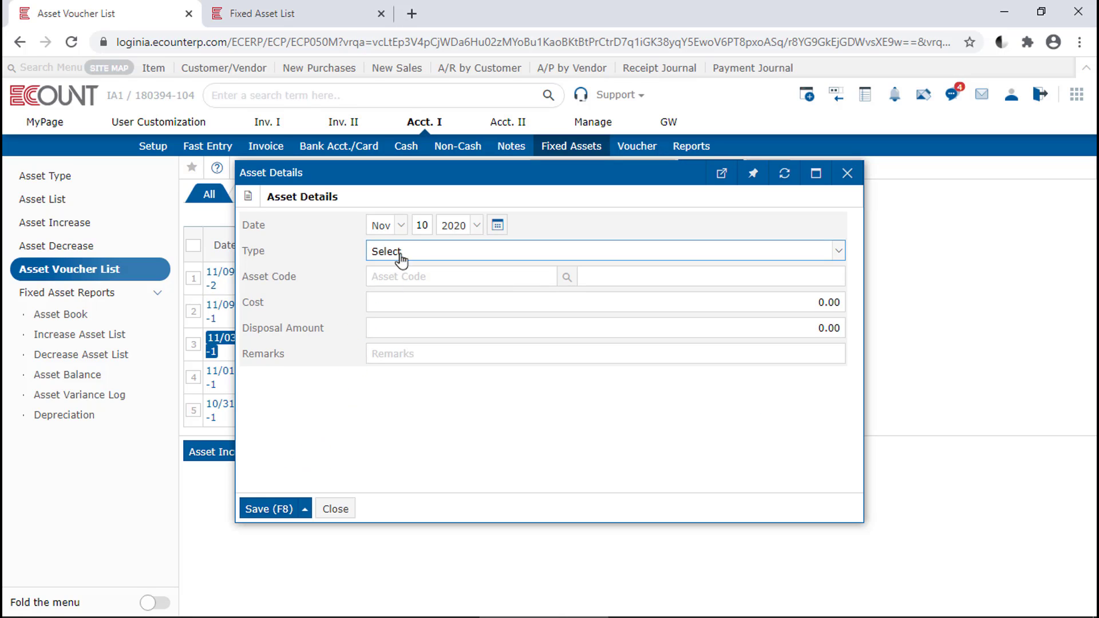
pyautogui.moveTo(483, 174); pyautogui.dragTo(675, 202)
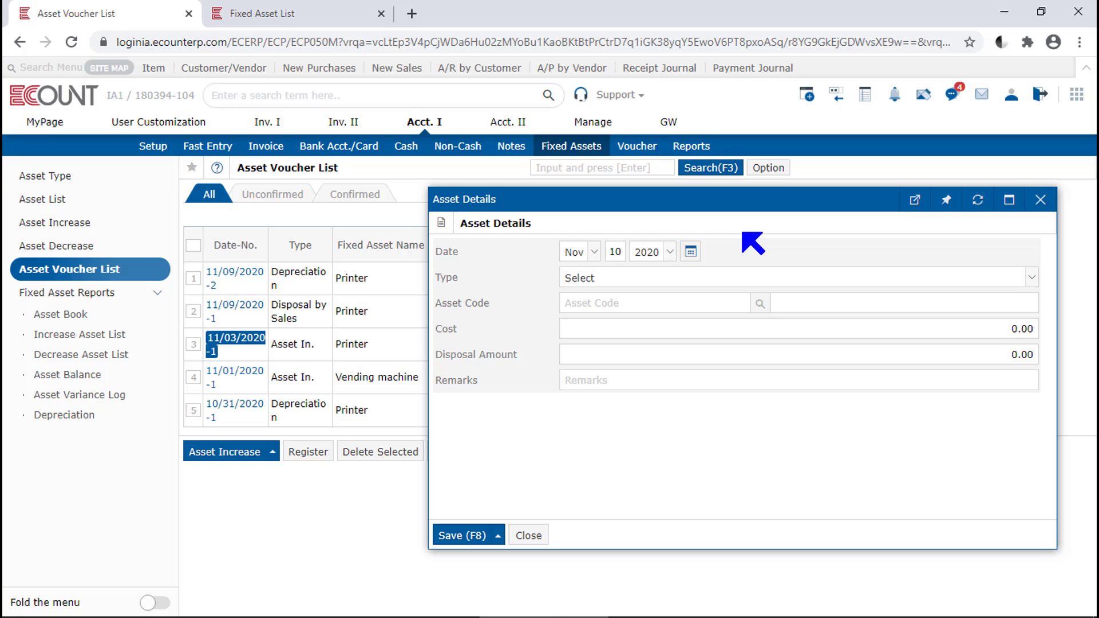
pyautogui.click(691, 252)
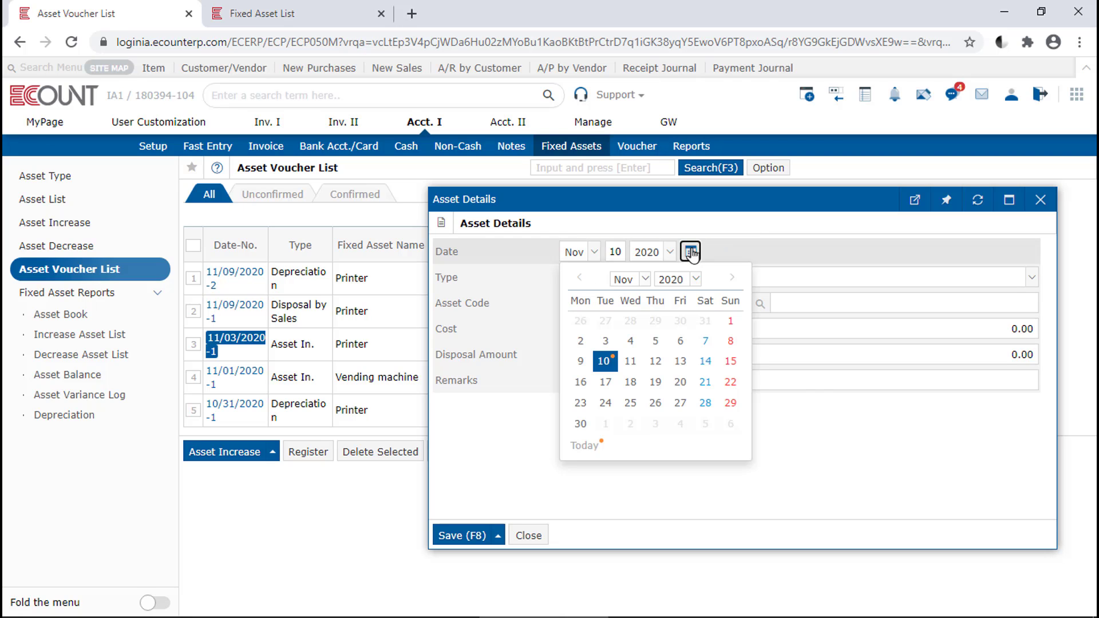
pyautogui.click(690, 252)
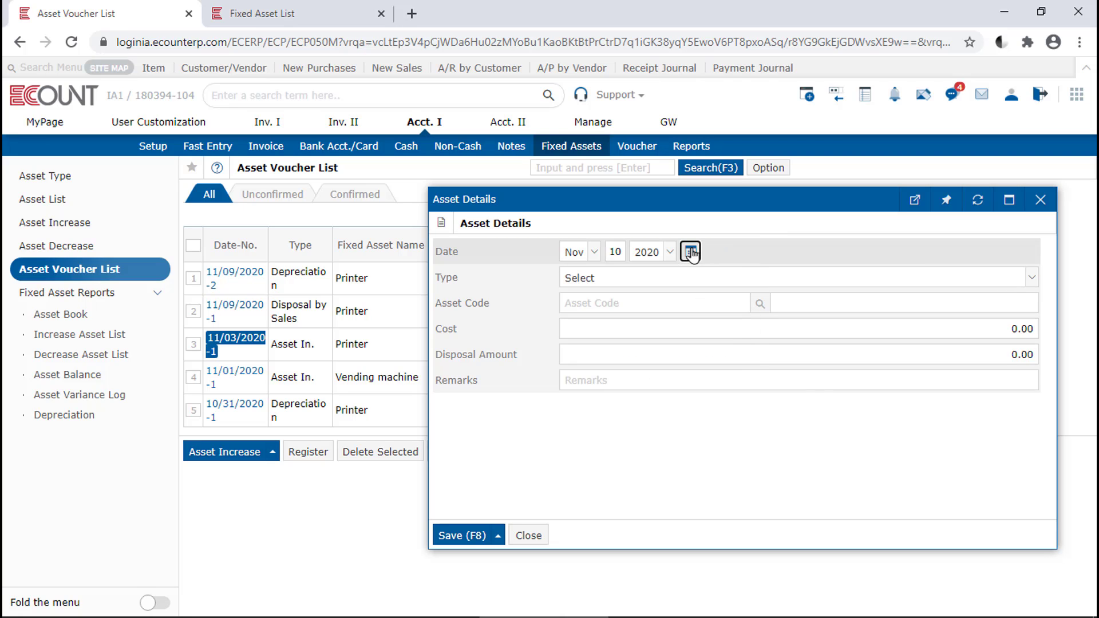
pyautogui.click(729, 280)
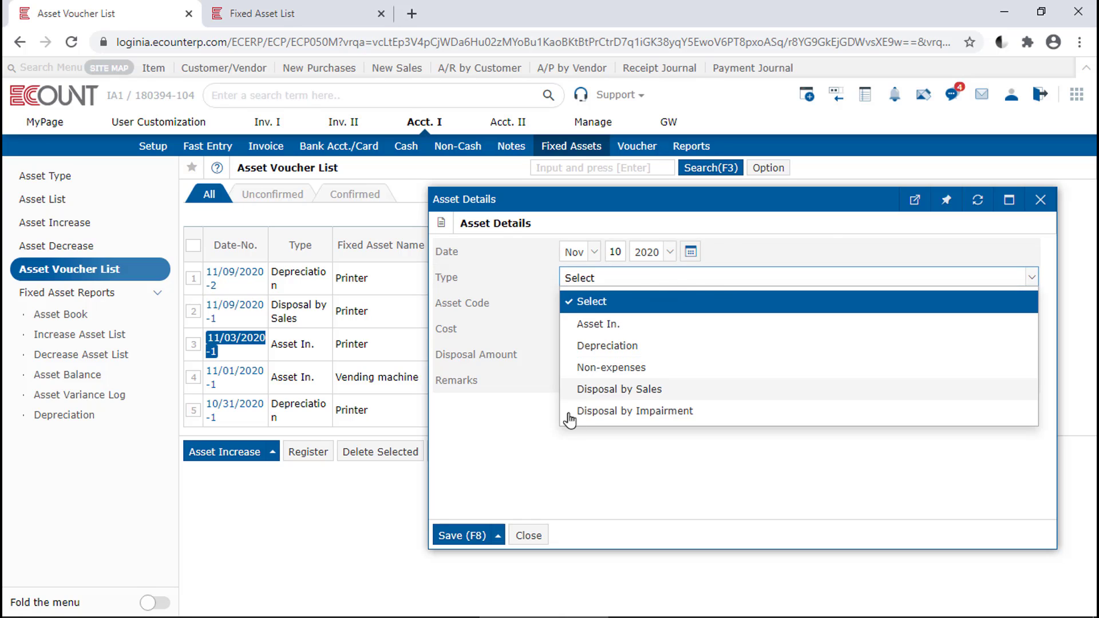
pyautogui.click(750, 325)
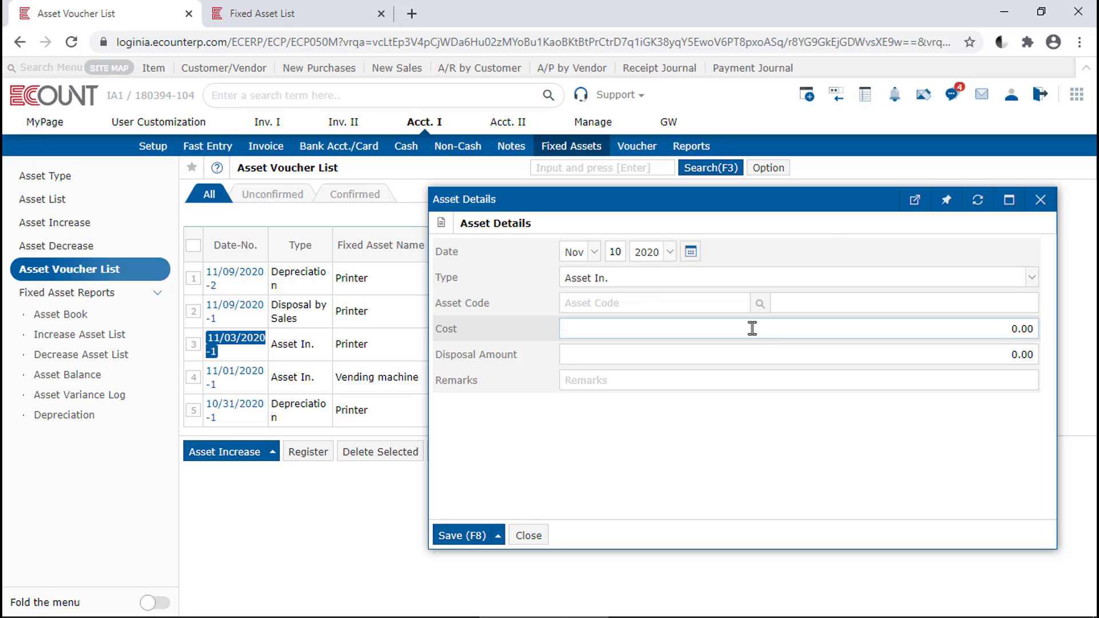
# Enter asset code 00002 for the printer and set the cost to 500
pyautogui.click(720, 304)
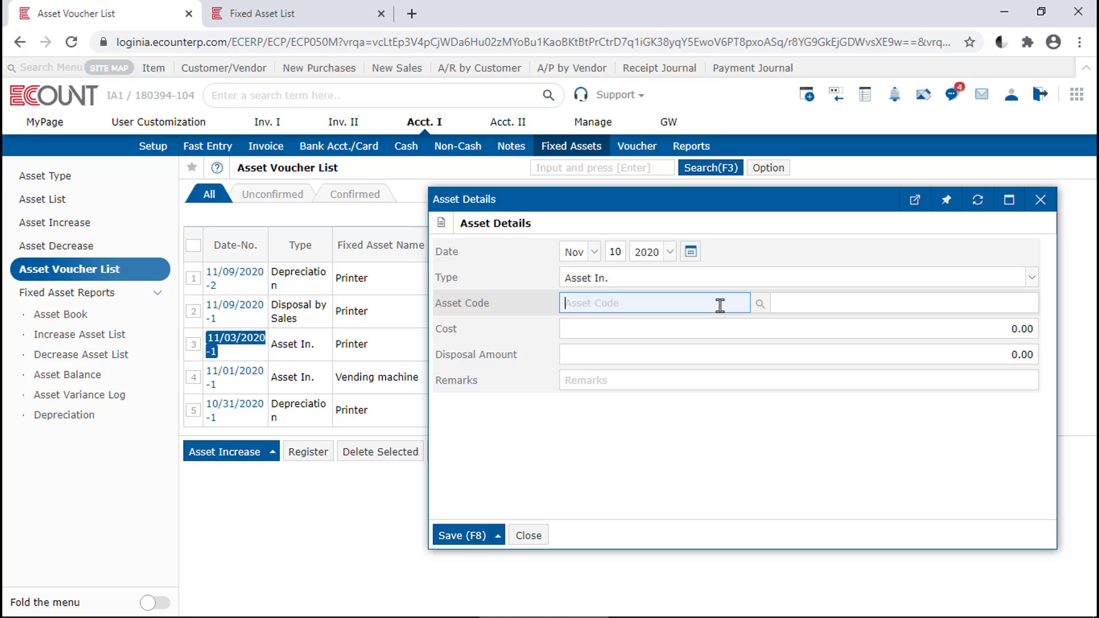
pyautogui.write('00002')
pyautogui.press('Return')
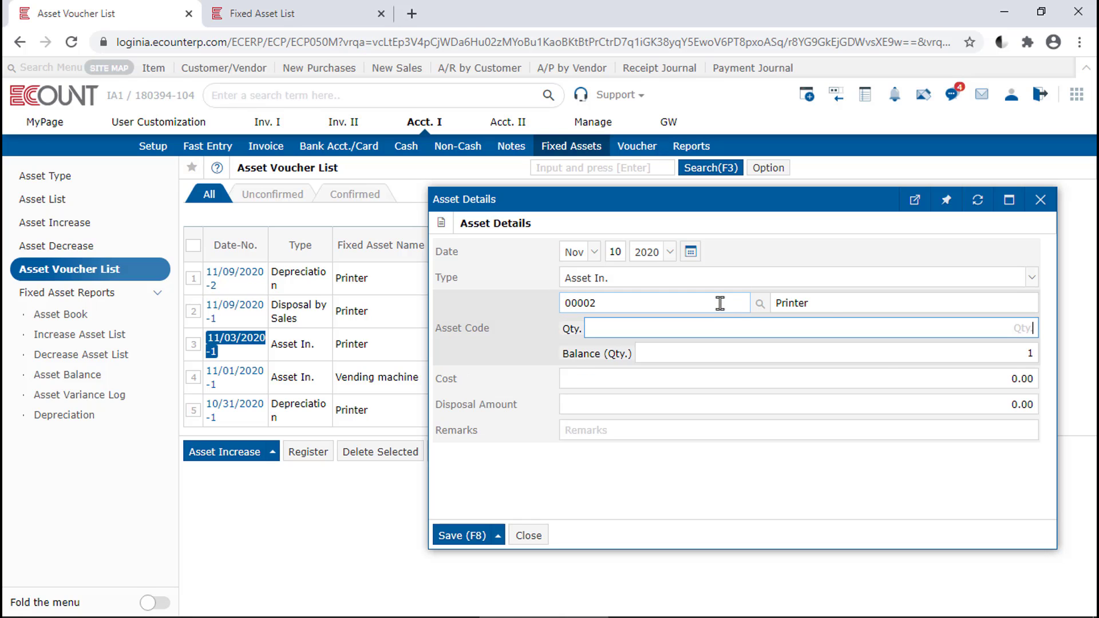
pyautogui.click(886, 376)
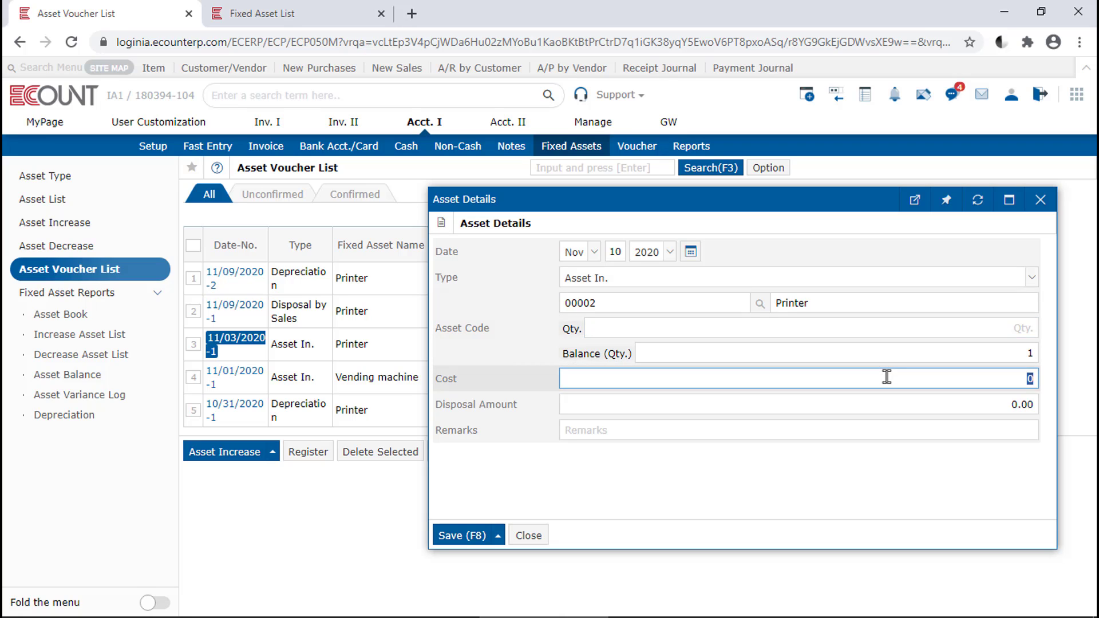
pyautogui.write('500')
pyautogui.click(868, 481)
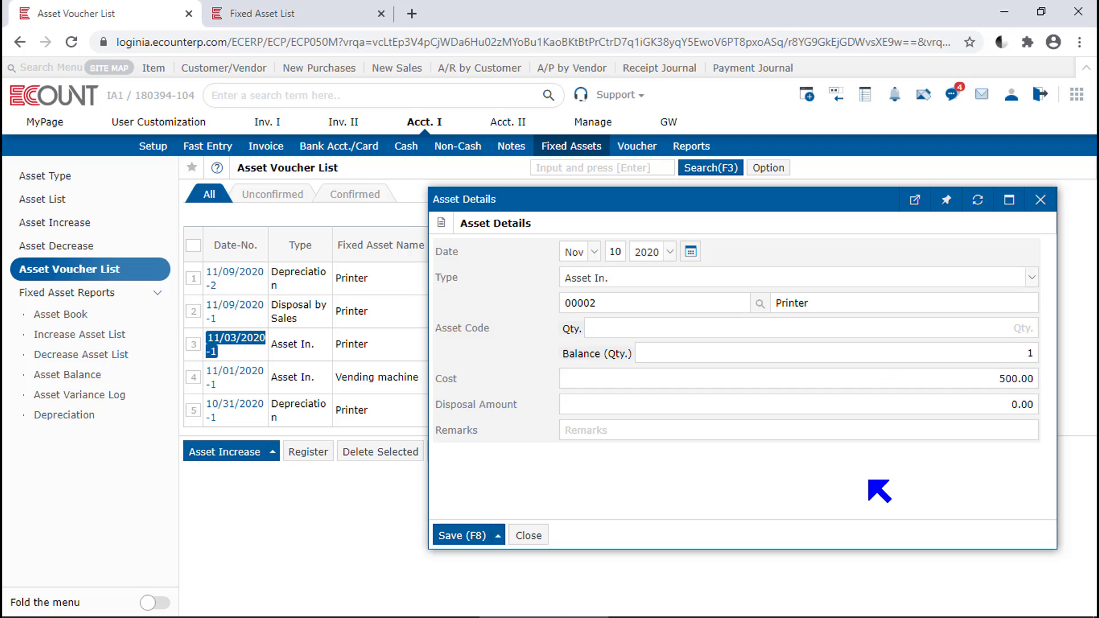
# Inspect the Disposal Amount field and the available asset detail types, closing the type list without choosing another option
pyautogui.click(917, 412)
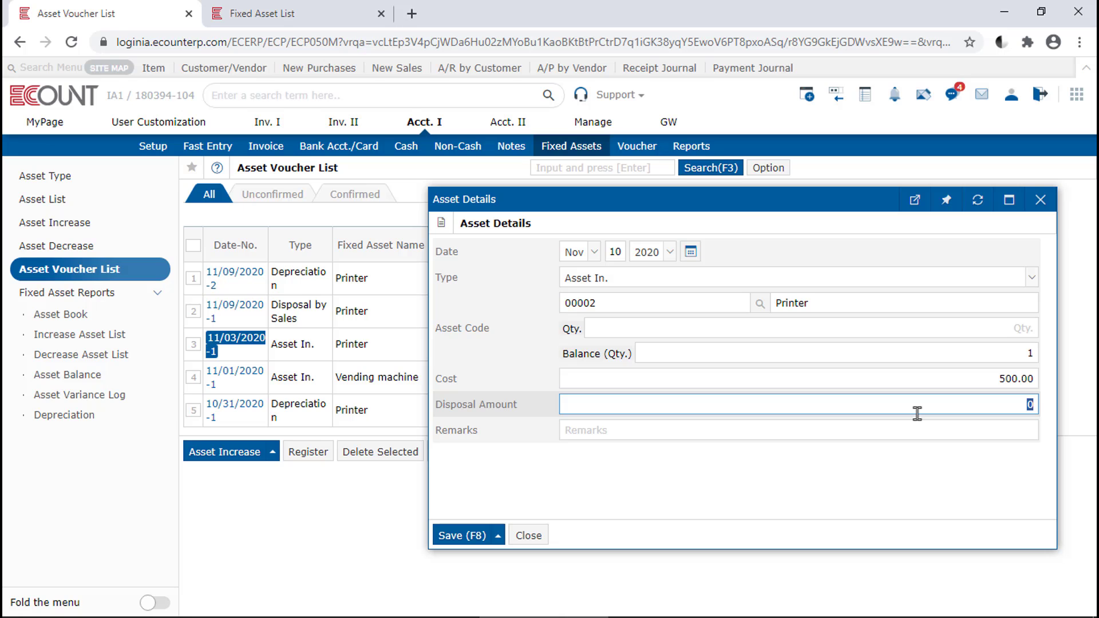
pyautogui.click(1007, 278)
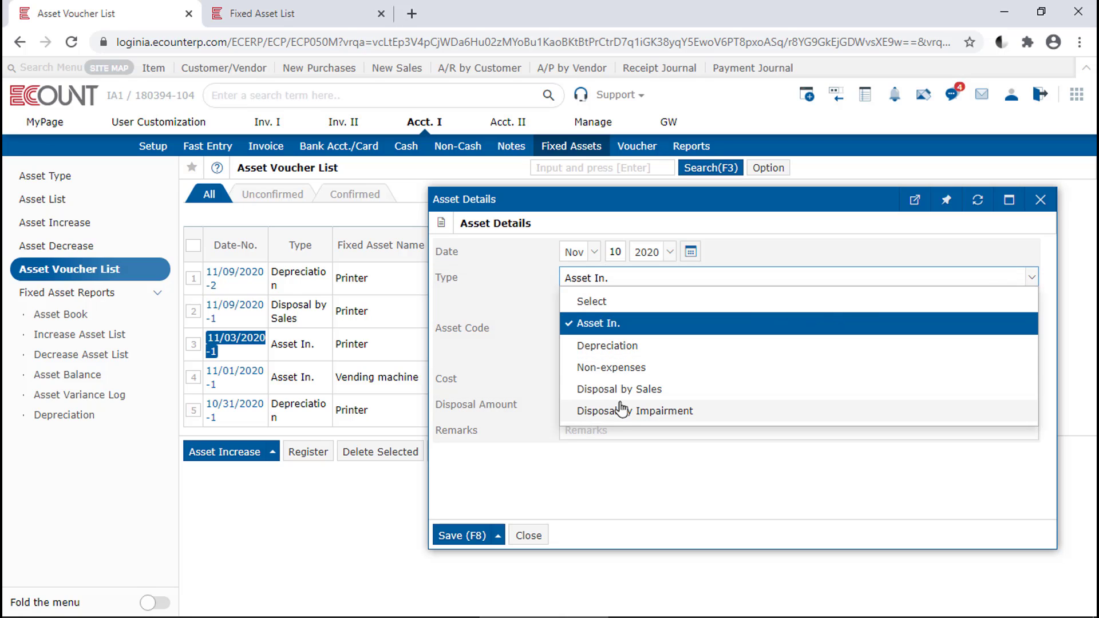
pyautogui.click(520, 362)
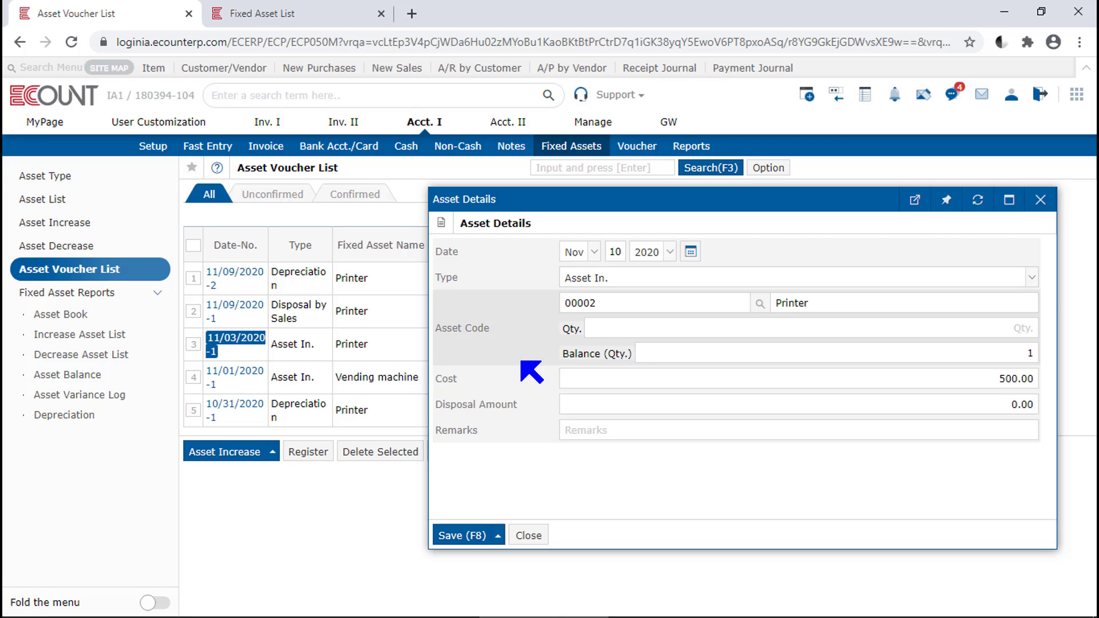